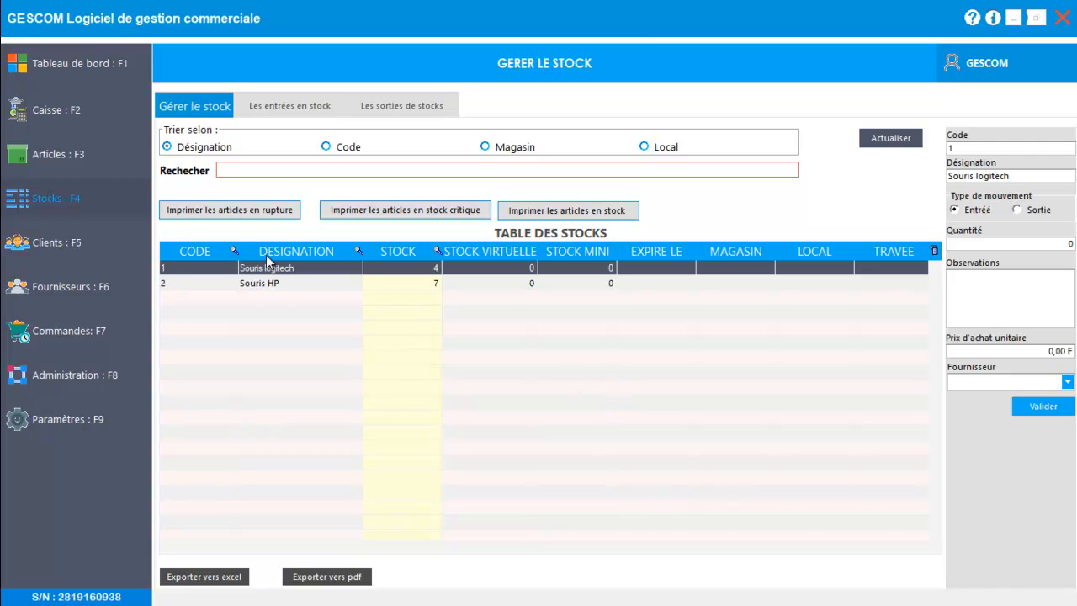
Review the stock management, stock entries and stock exits views, and return to stock management
click(47, 199)
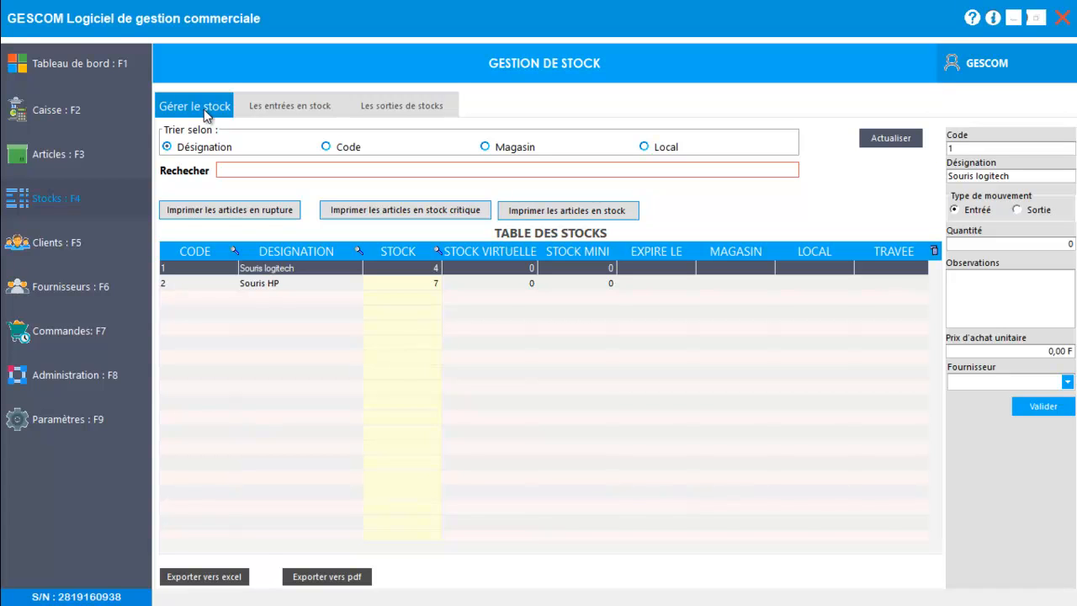
click(304, 113)
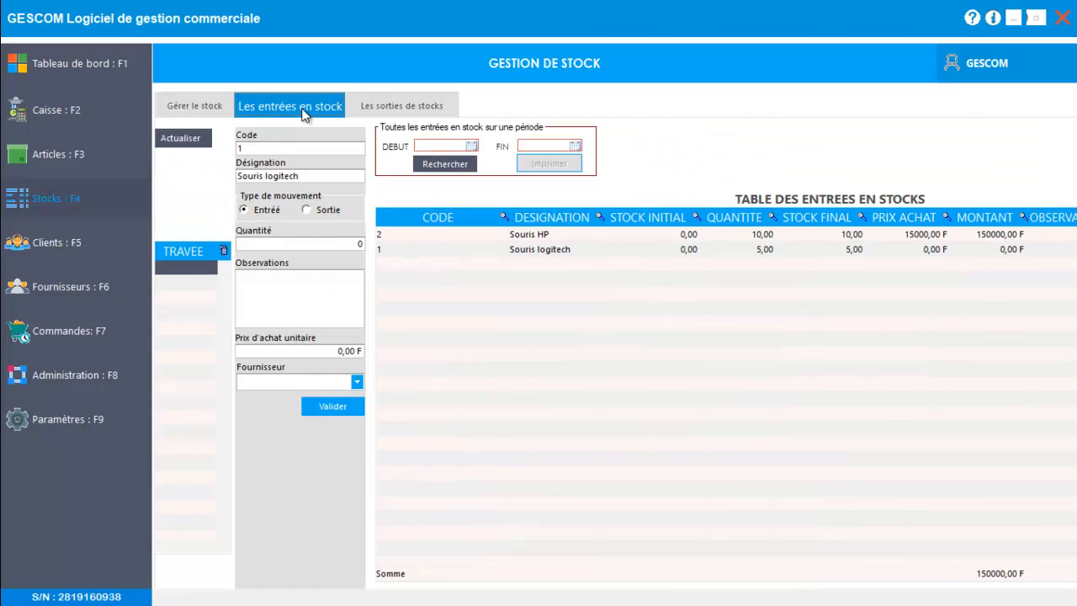
click(402, 107)
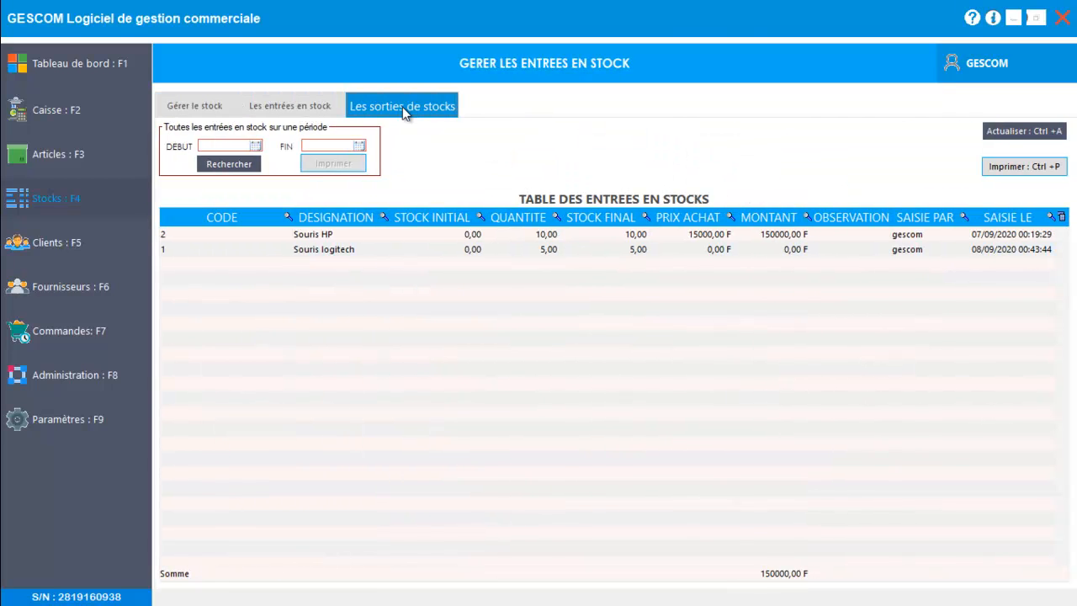
click(193, 107)
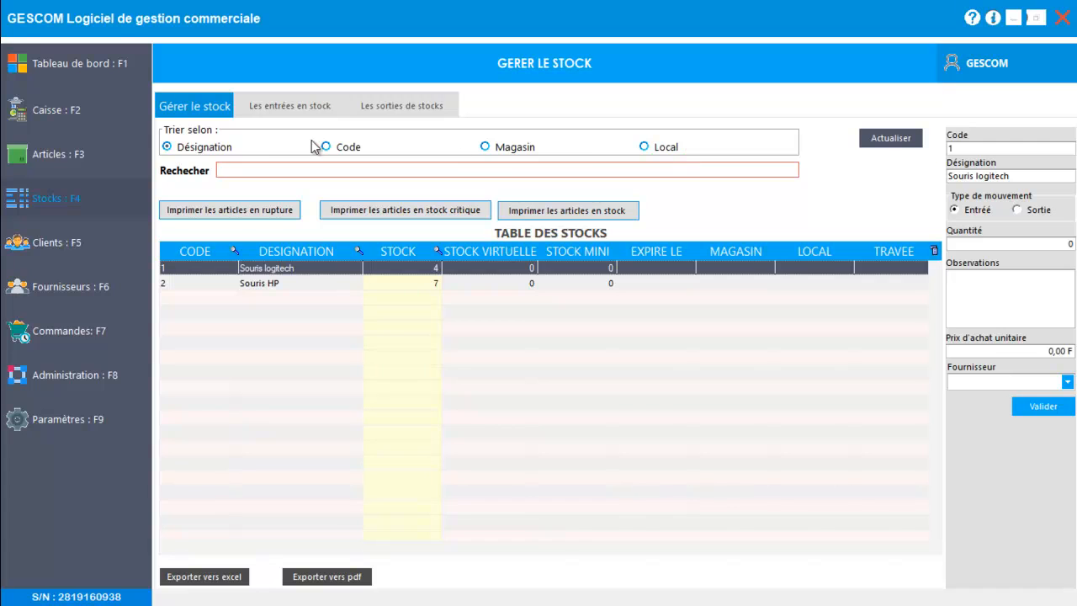
Search the stock table by Désignation for "hp" and clear the search
click(230, 169)
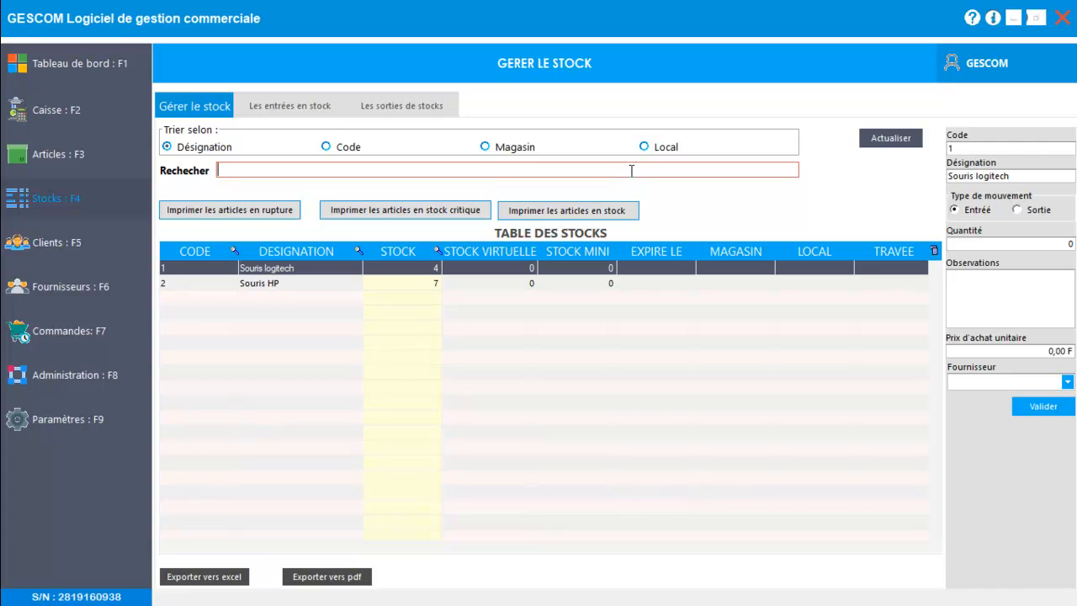
text(hp)
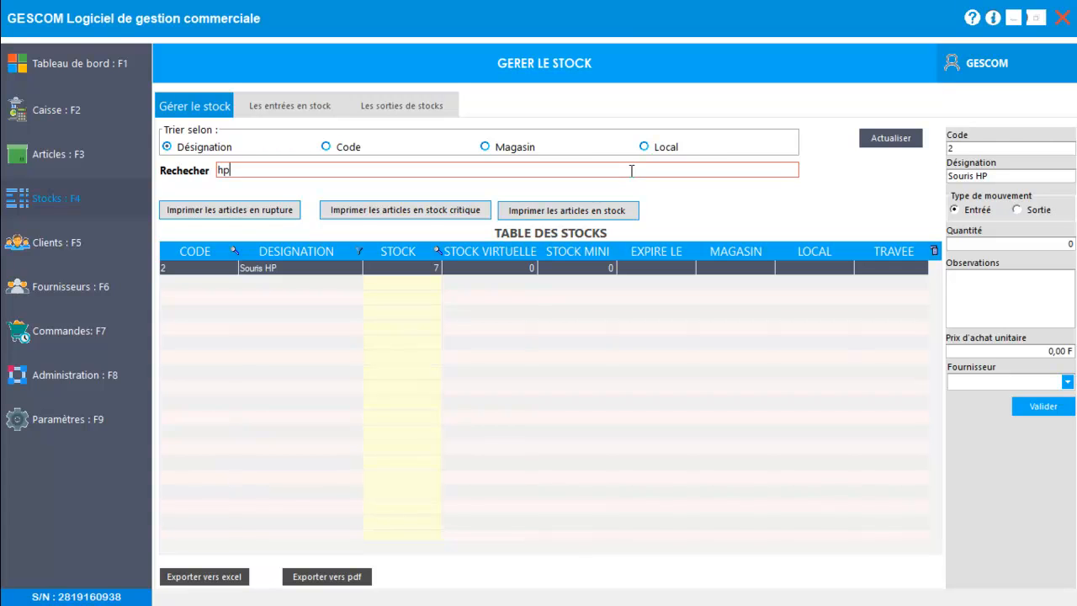
key(BackSpace)
key(BackSpace)
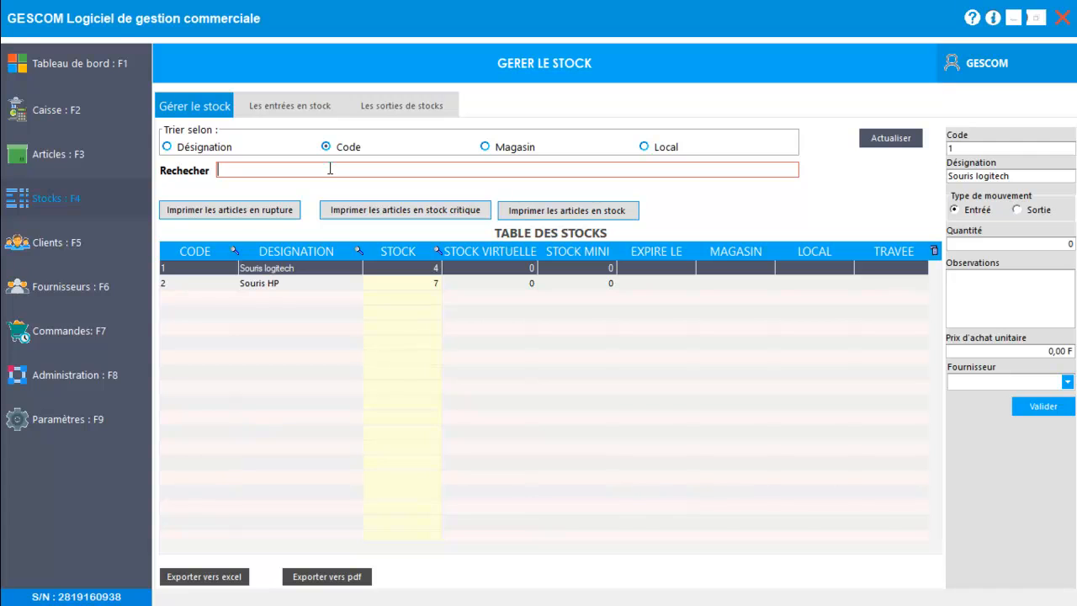
Search the stock table by Code for "2", clear the search and restore the Désignation criterion
text(2)
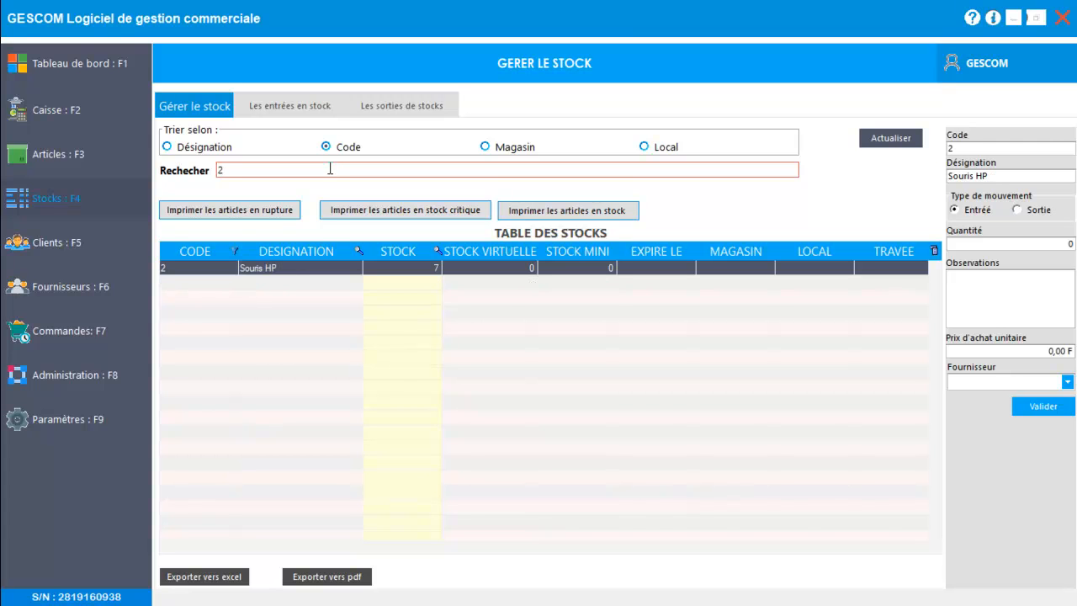
key(BackSpace)
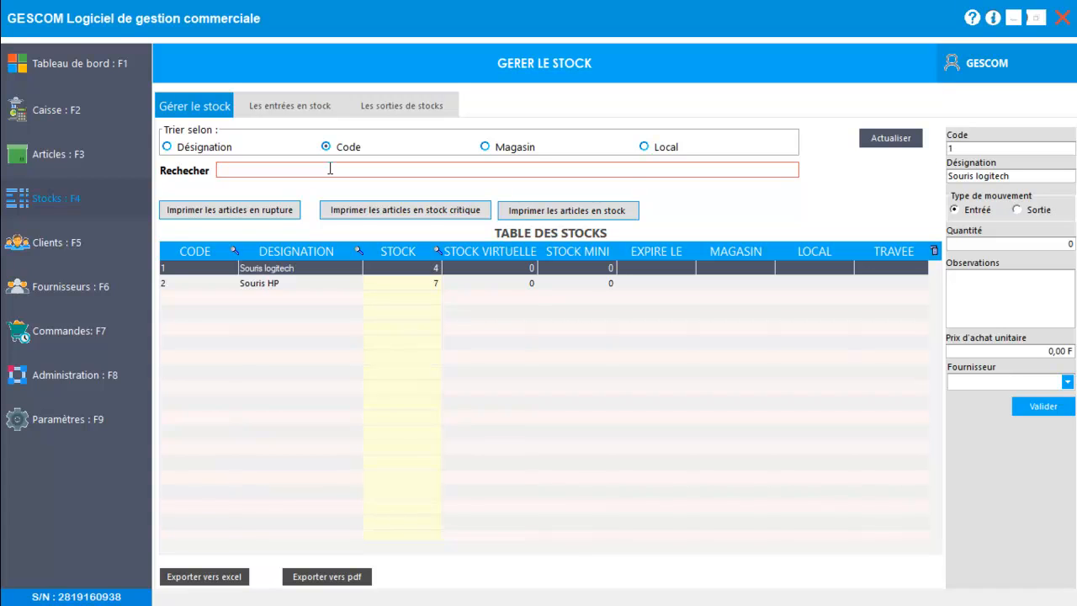
click(214, 148)
Record a stock entry for Souris HP with quantity 10 and a unit purchase price of 10000 F
click(322, 282)
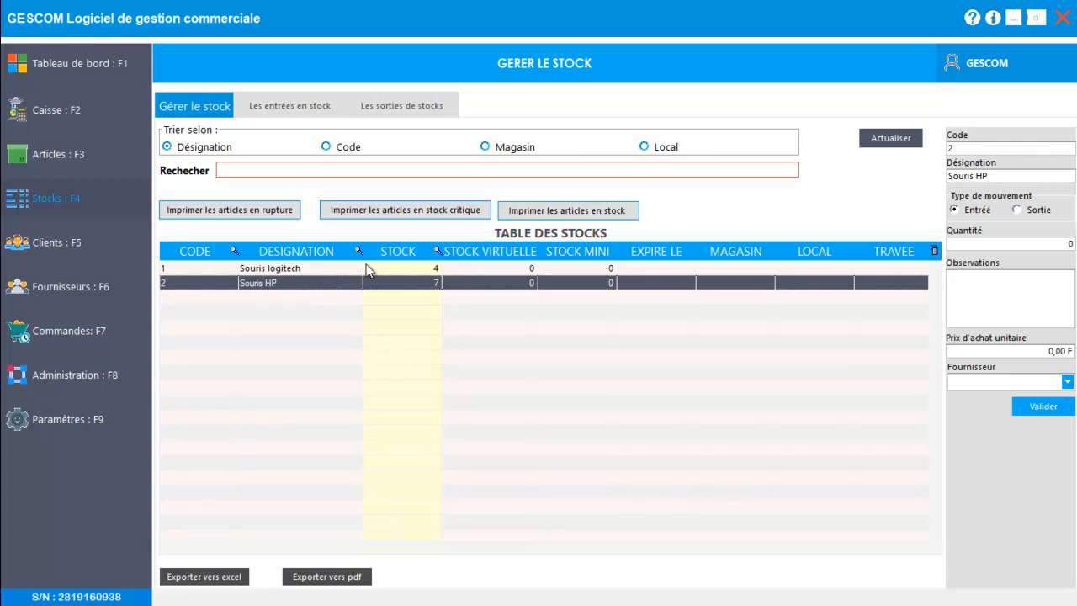
click(305, 172)
click(1051, 243)
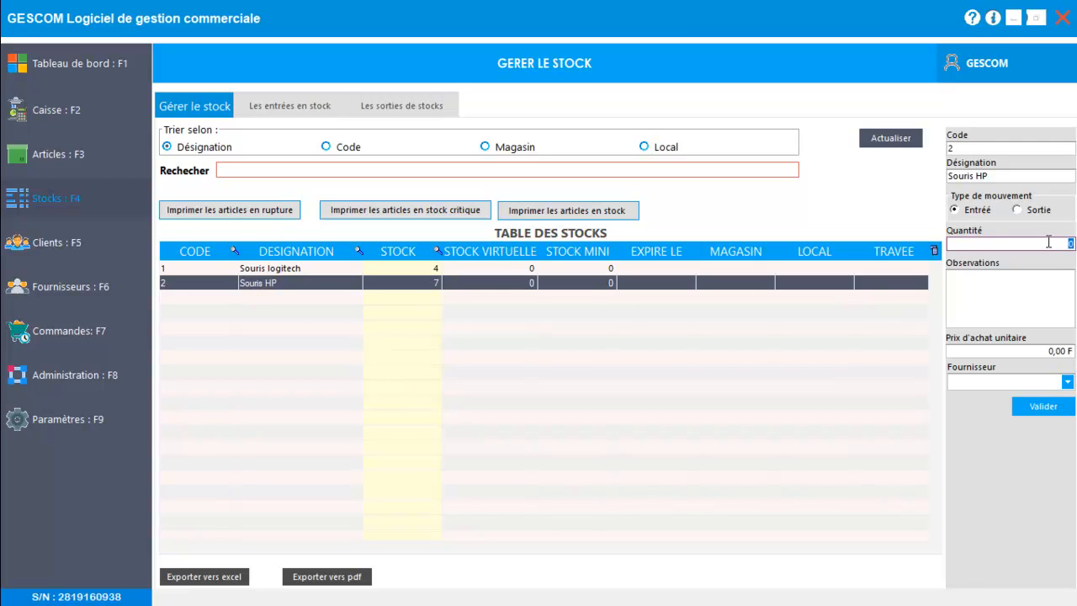
text(10)
click(1025, 304)
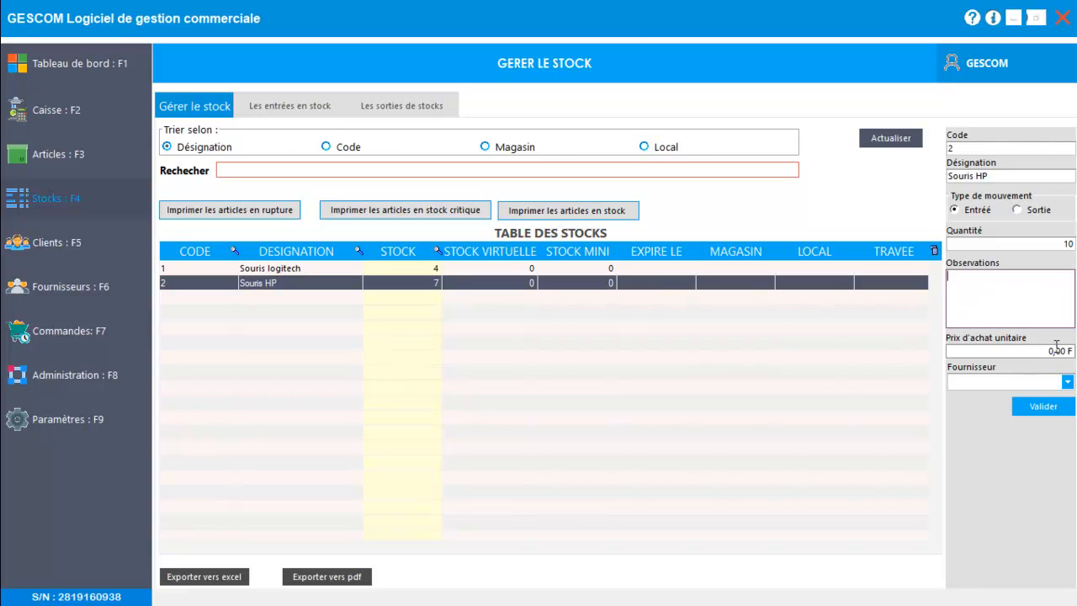
click(1037, 348)
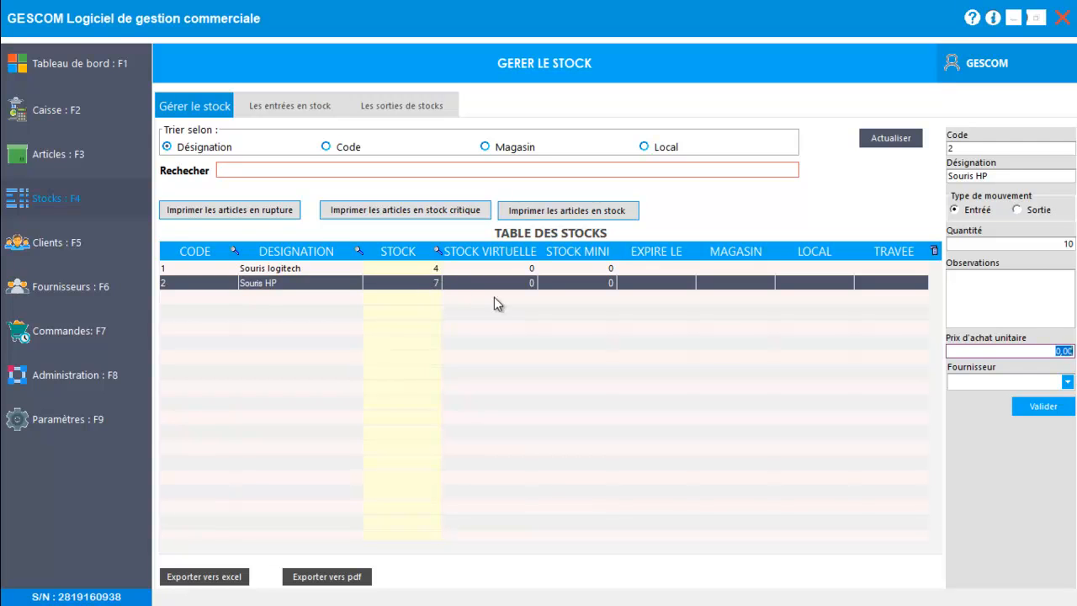
text(10000)
click(1048, 389)
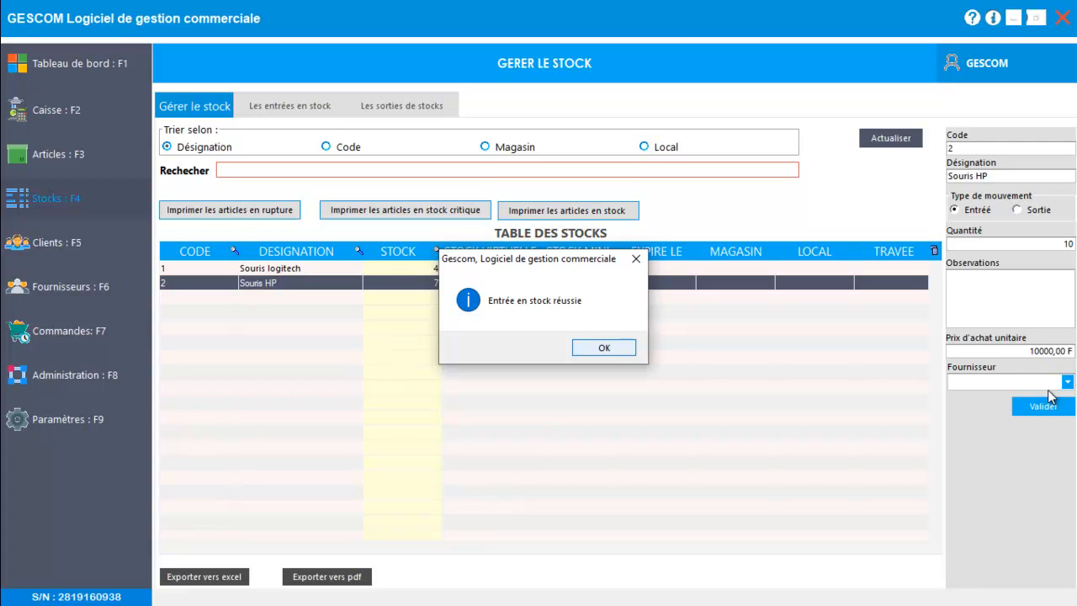
key(Return)
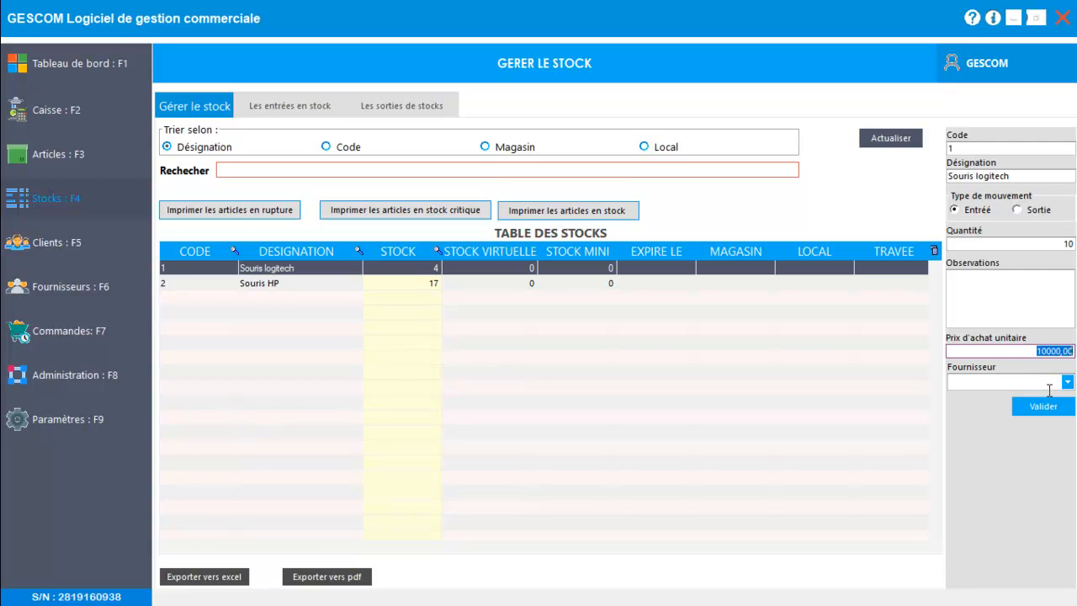
Disable the configuration option that makes the unit purchase price mandatory for stock entries
key(F9)
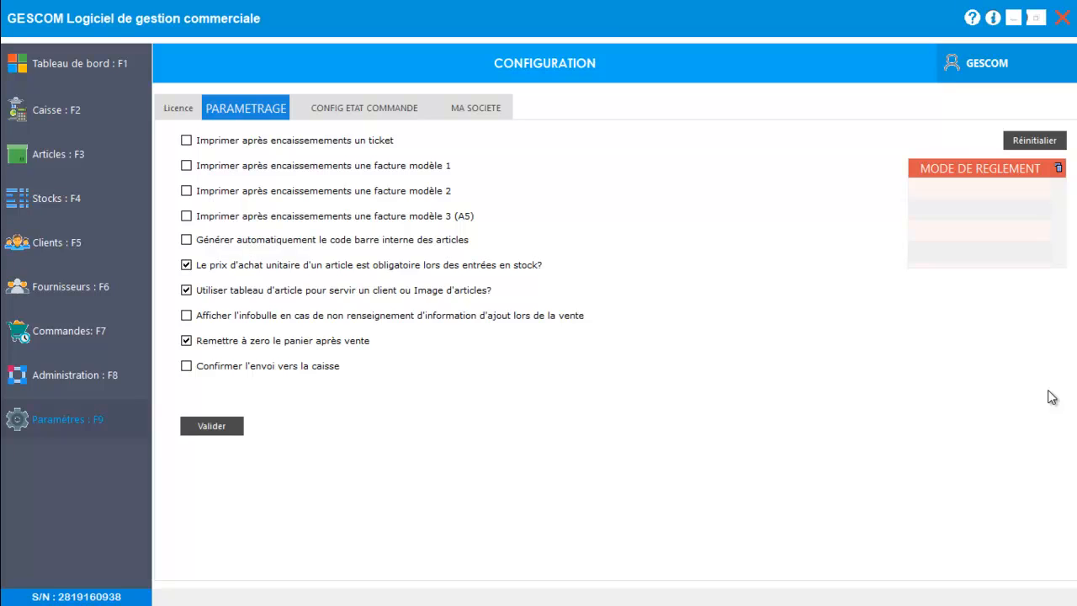
key(Tab)
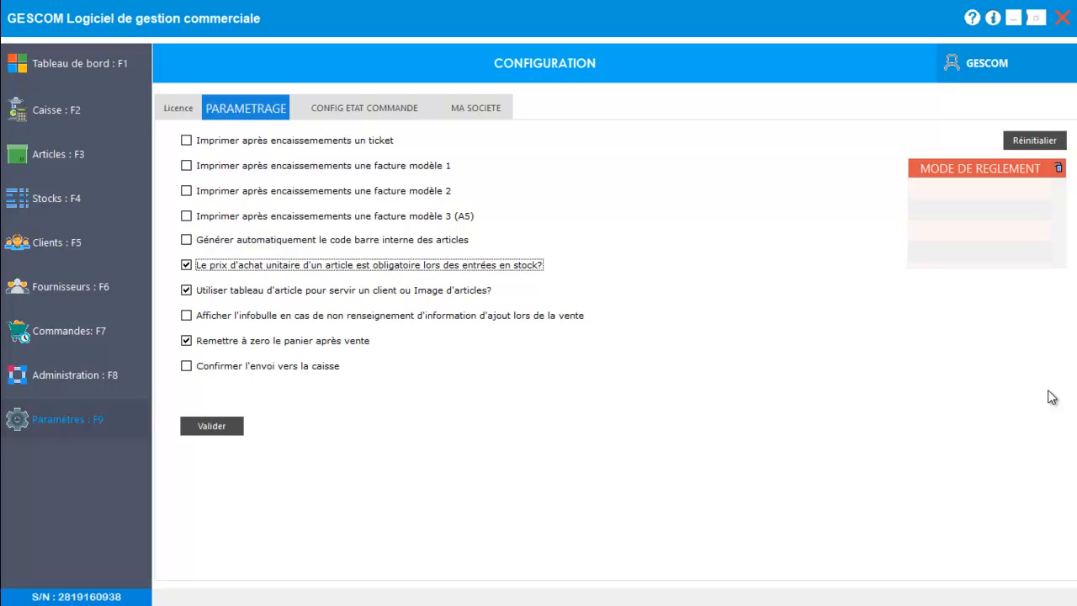
click(1051, 397)
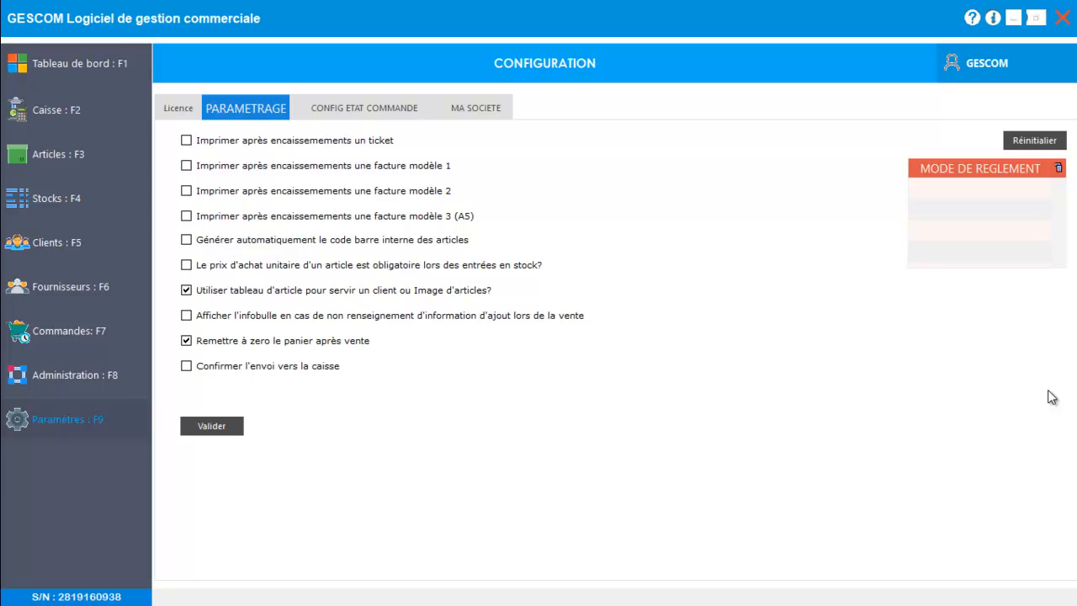
Record another stock entry for Souris HP with quantity 1 and a unit purchase price of 0
key(F4)
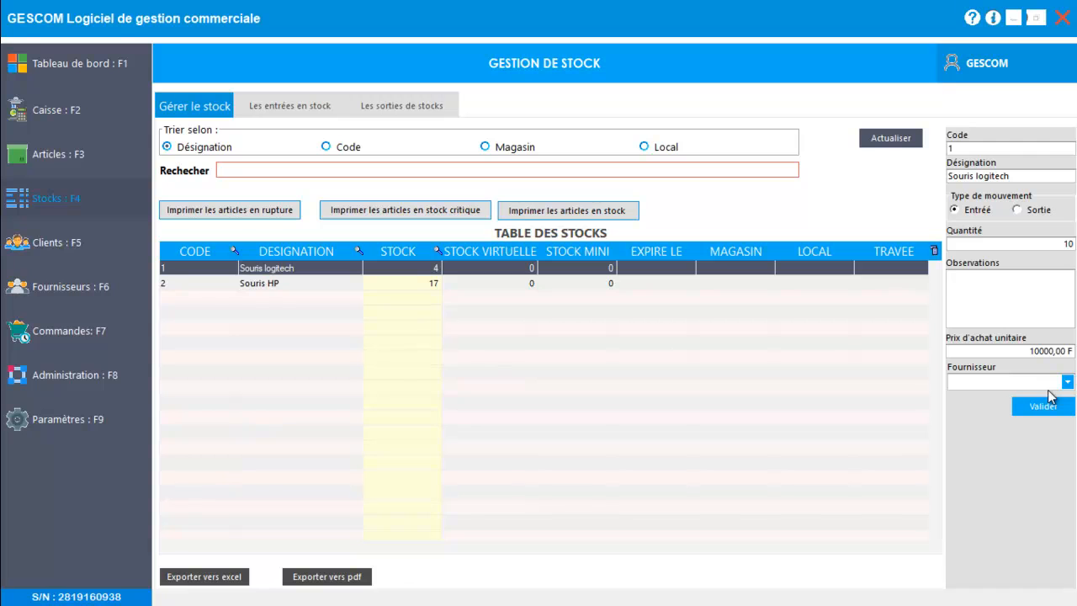
key(Down)
key(Tab)
key(Tab)
key(Tab)
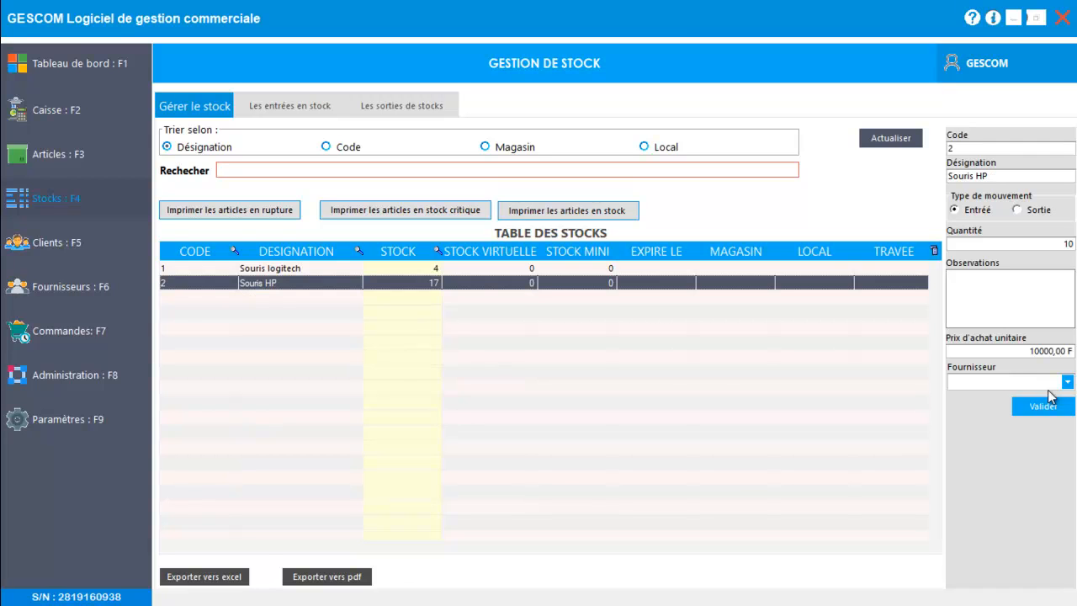
text(1)
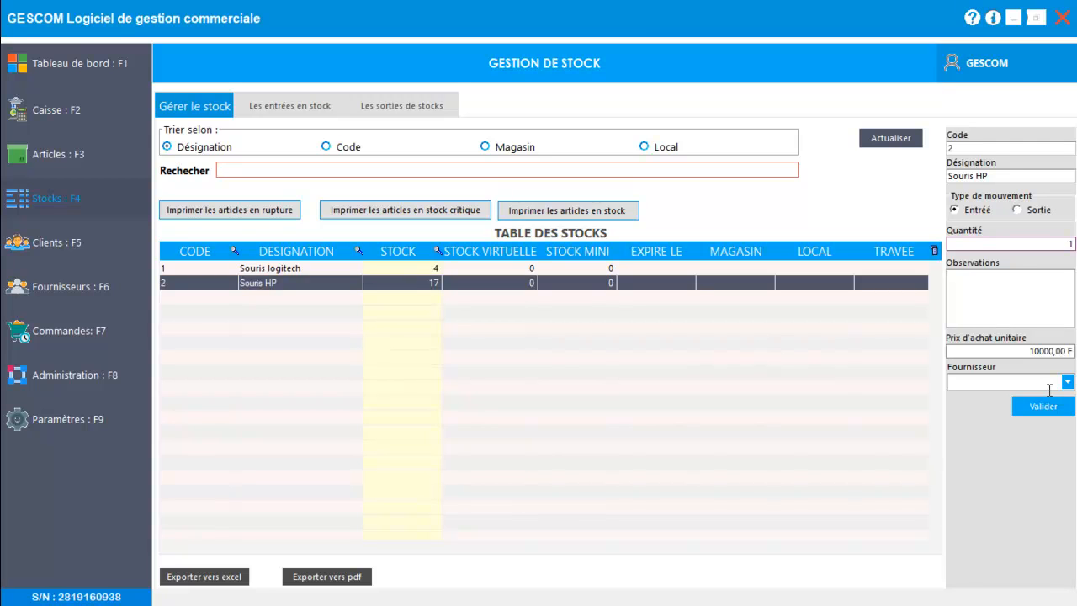
key(Tab)
text(0)
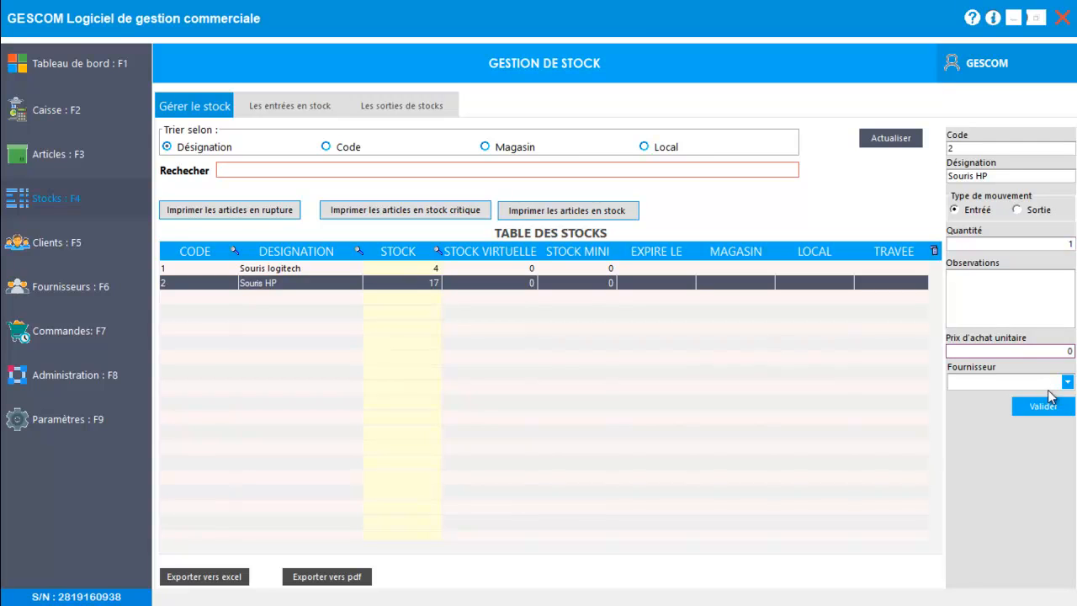
click(1049, 397)
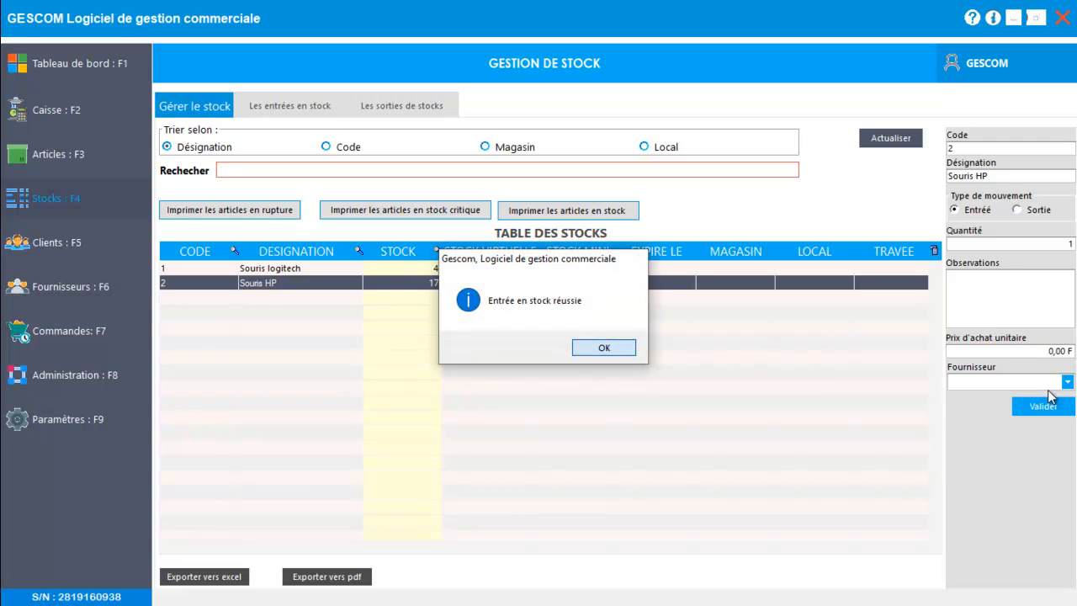
key(Return)
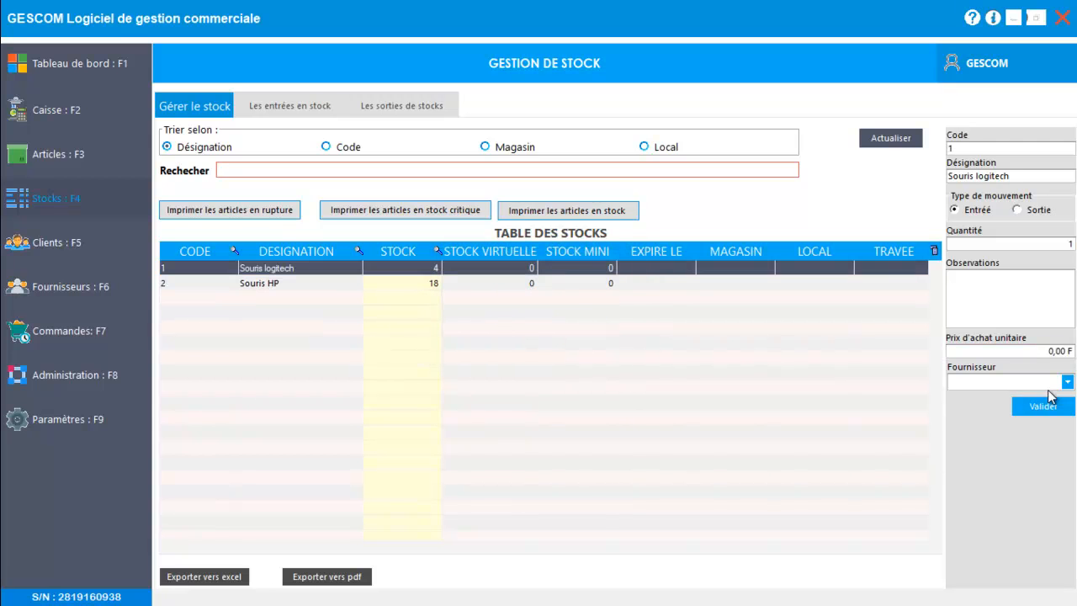
Prepare a stock exit (Sortie) for Souris HP with quantity 2
key(Down)
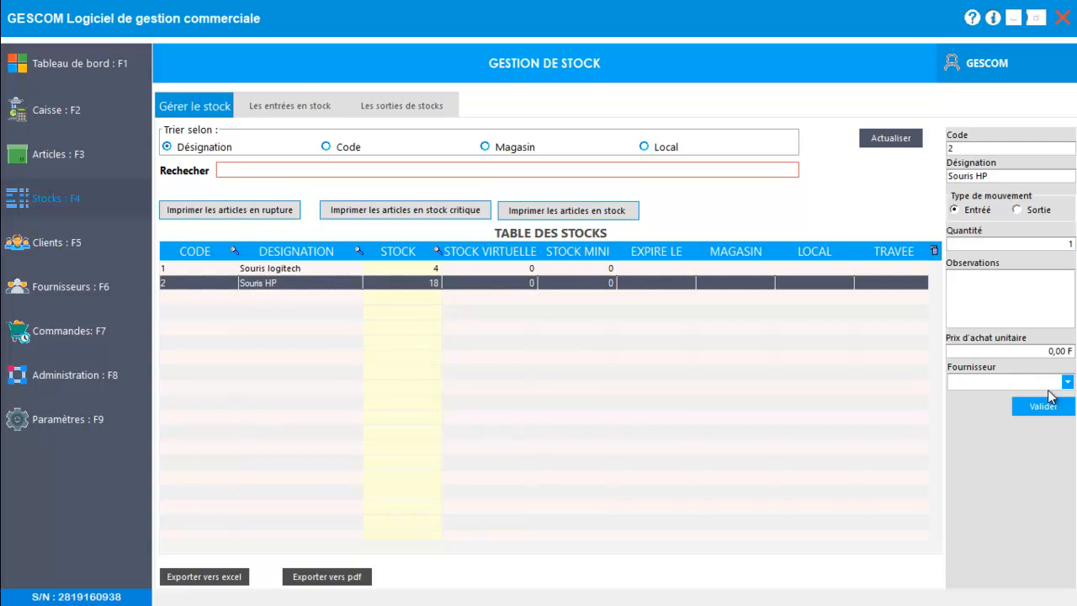
key(Up)
key(Down)
key(Right)
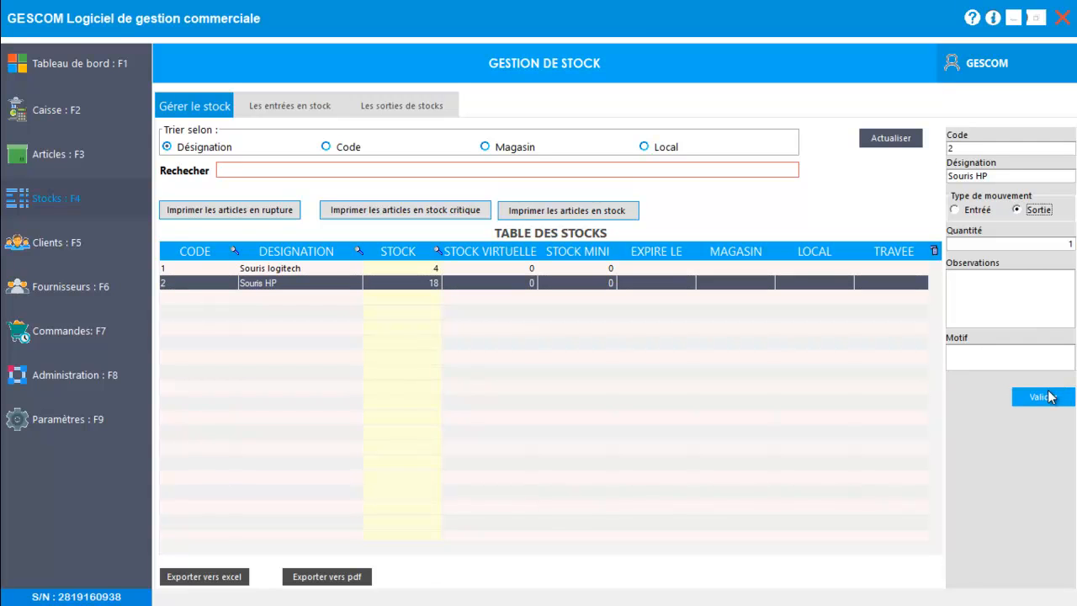
click(1049, 396)
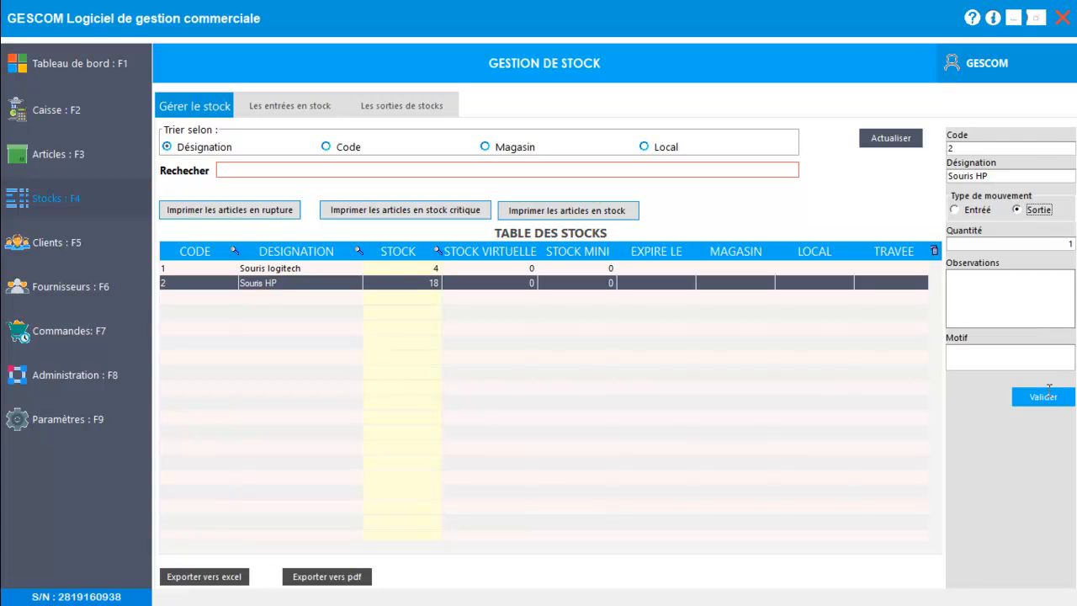
click(1049, 392)
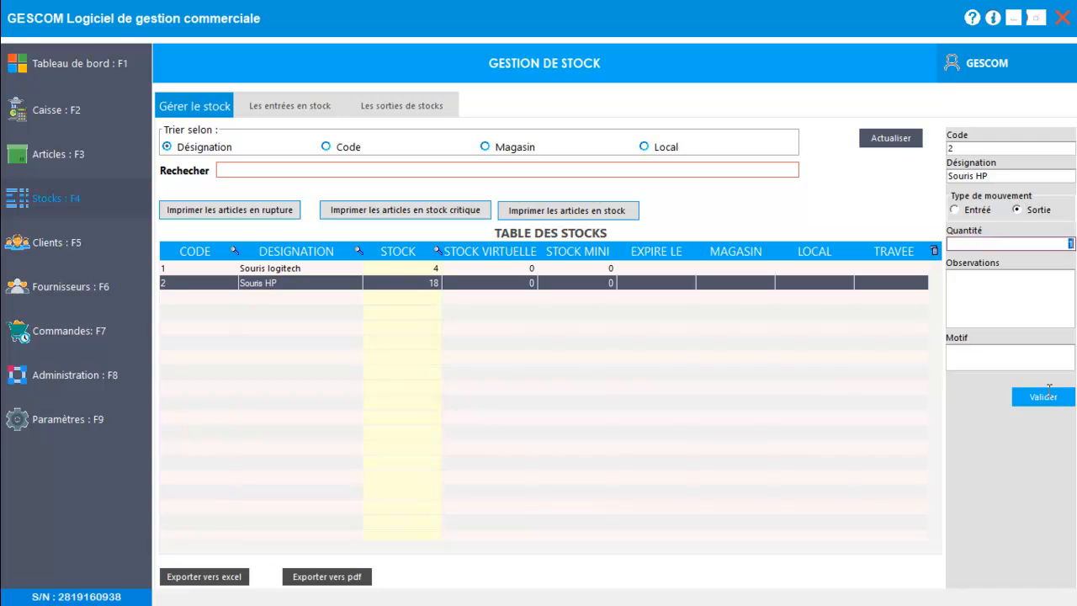
text(2)
key(Tab)
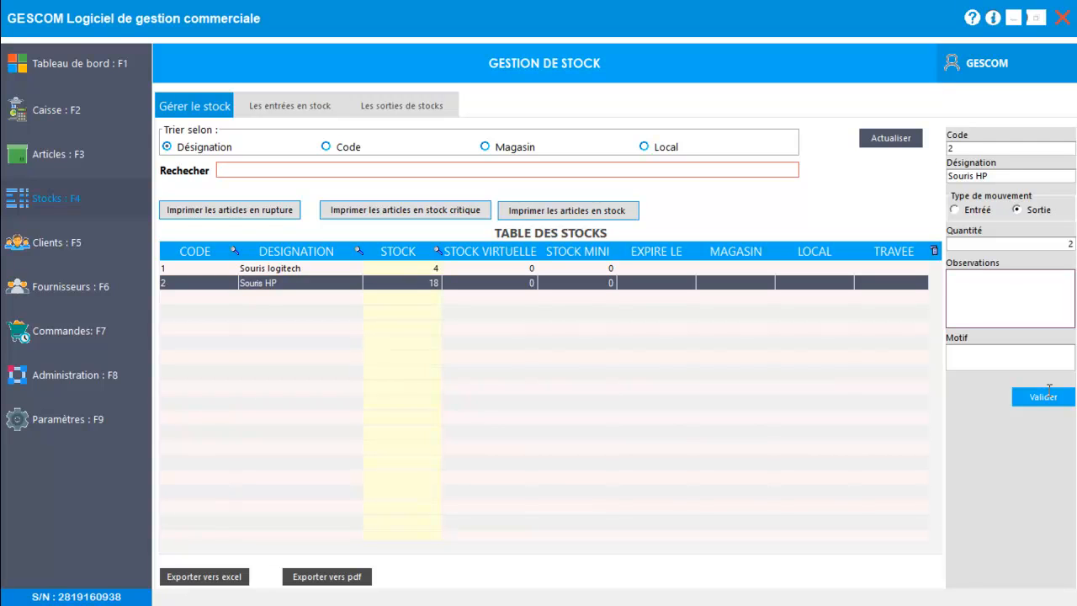
Enter "Problème de fabrication" as the observation for the Souris HP stock exit
text(Probl_me)
key(BackSpace)
key(BackSpace)
key(BackSpace)
key(BackSpace)
text(ème de fabrication)
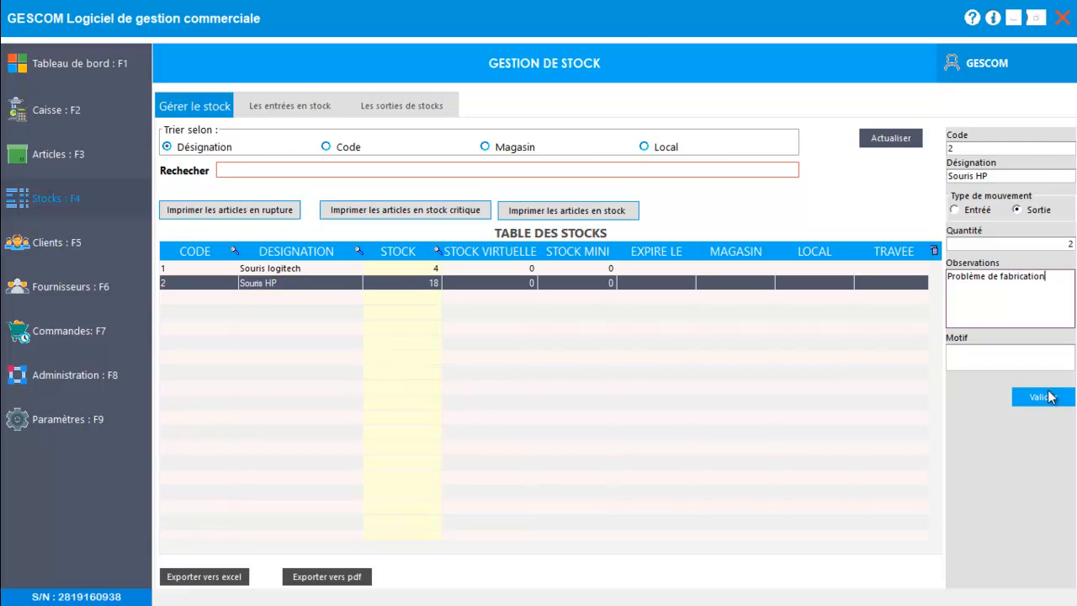
Copy the observation into the exit's Motif and validate the Souris HP stock exit
key(ctrl+a)
key(ctrl+c)
key(Tab)
key(ctrl+v)
click(1049, 397)
key(Return)
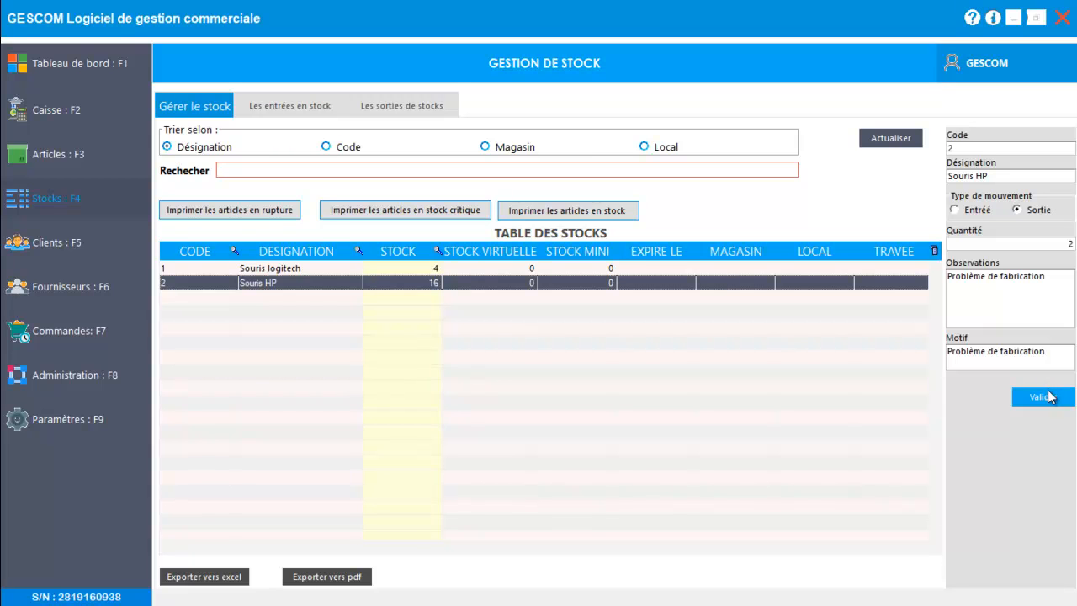
Open the stock edit form for Souris logitech to view its stock details
key(F2)
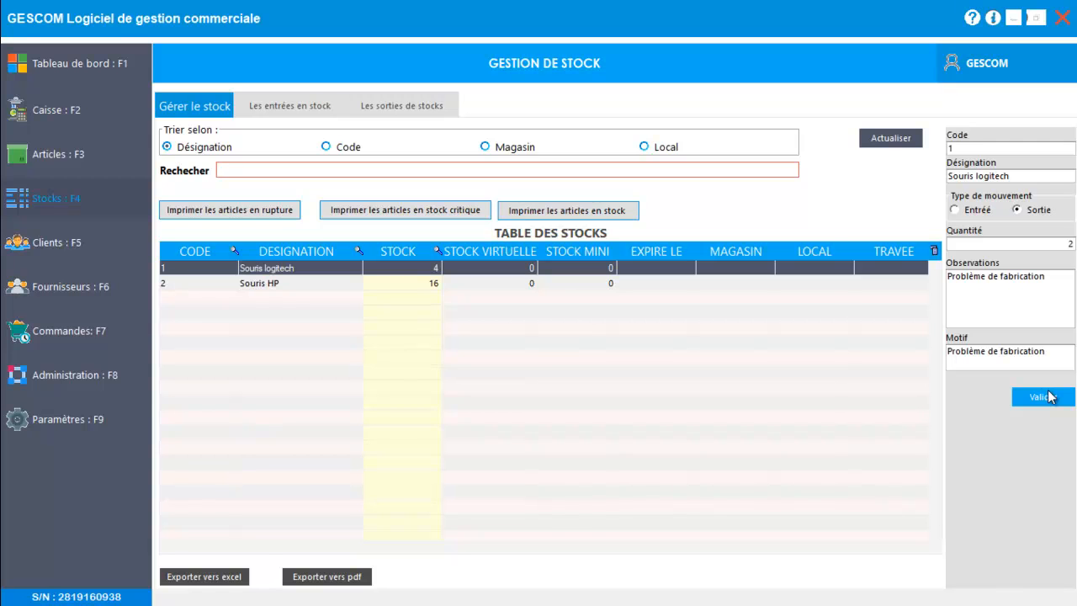
click(1047, 396)
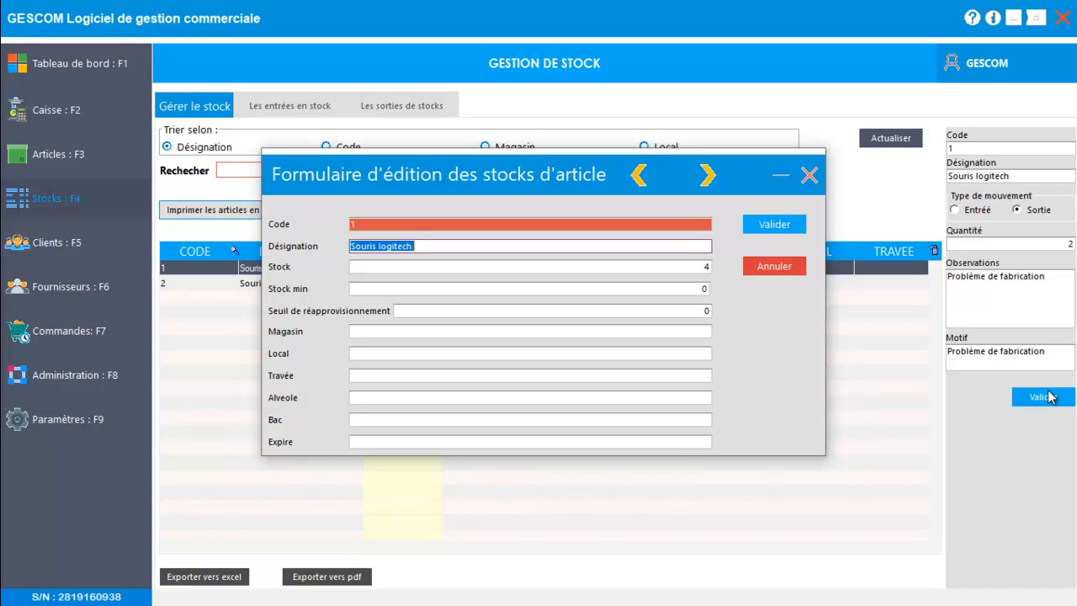
Search the stock entries for the period from 28/11/2020 to 28/11/2020
click(1047, 397)
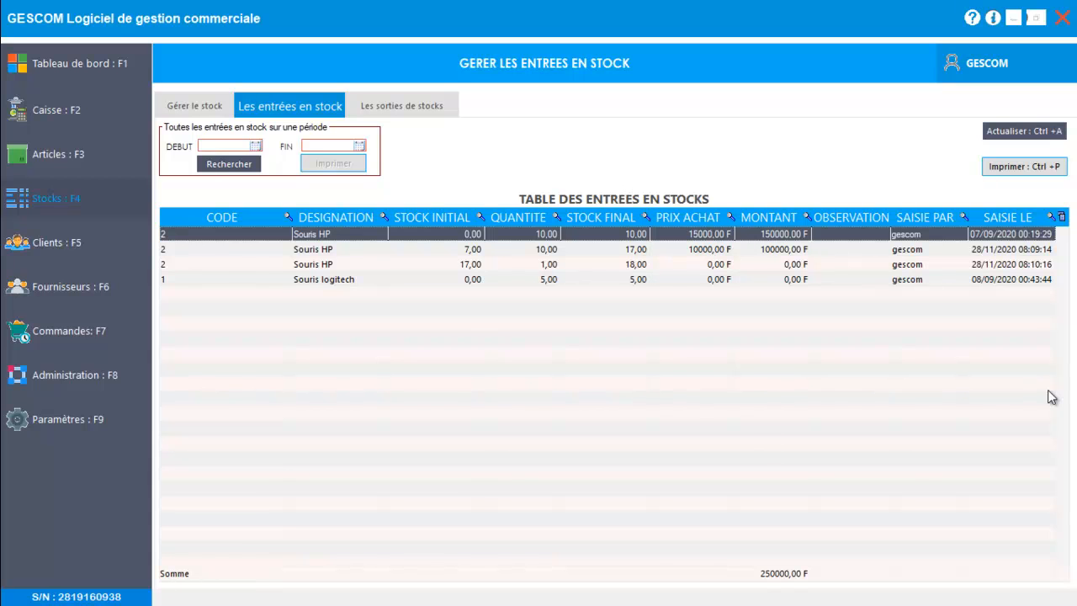
key(Tab)
key(Return)
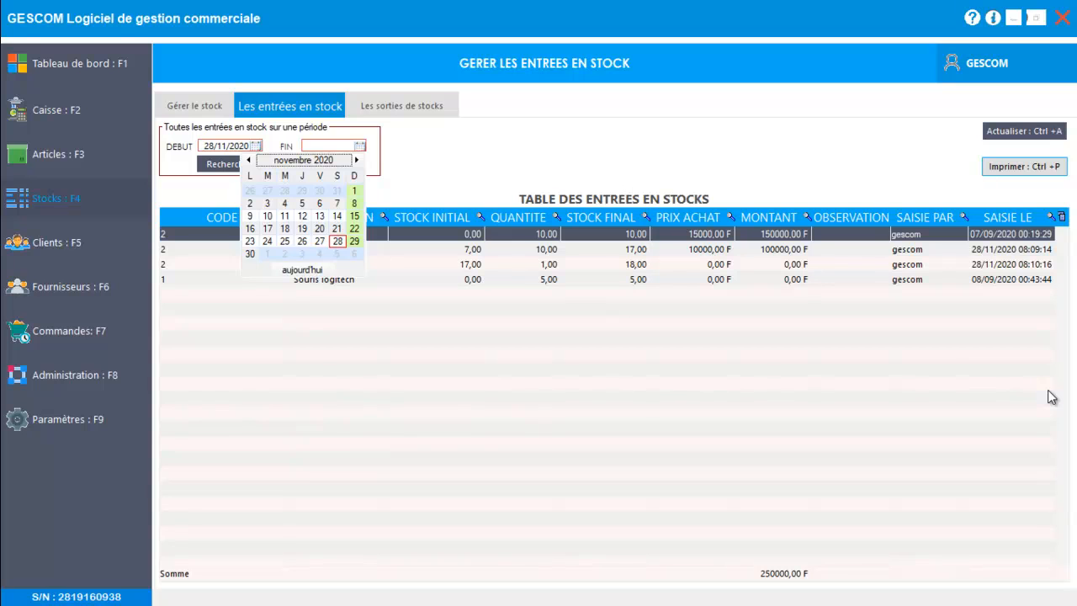
key(Return)
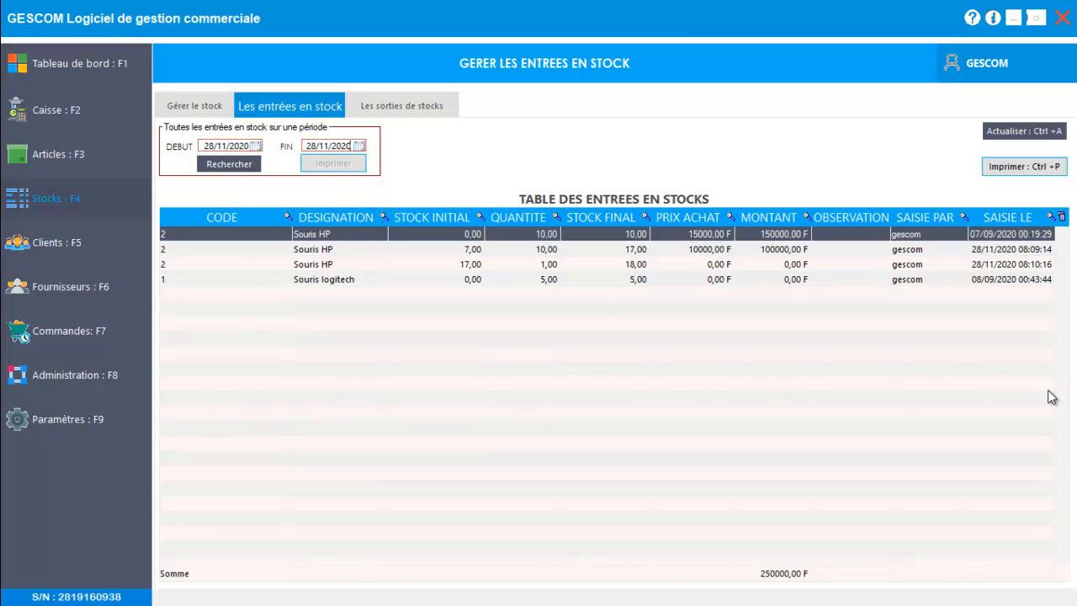
key(Return)
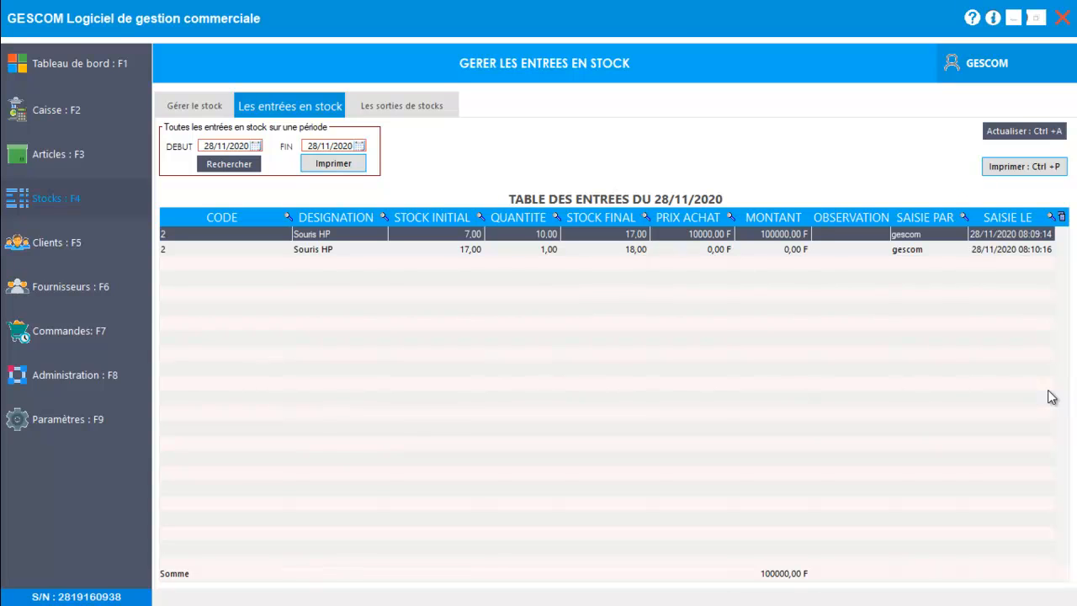
Refresh the stock entries table to list all entries and preview its printable report
key(ctrl+a)
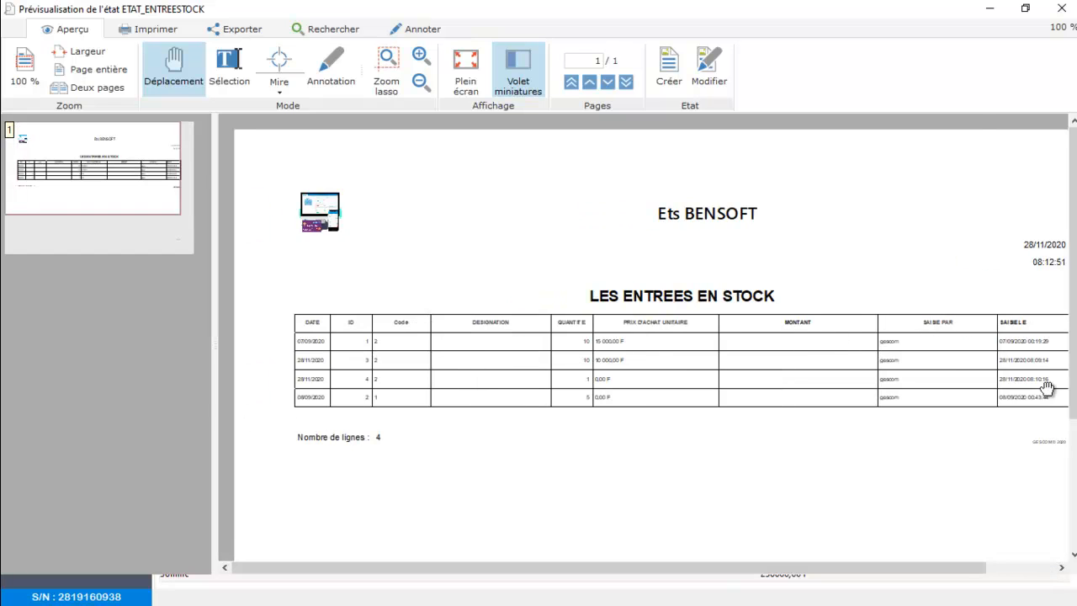
key(Escape)
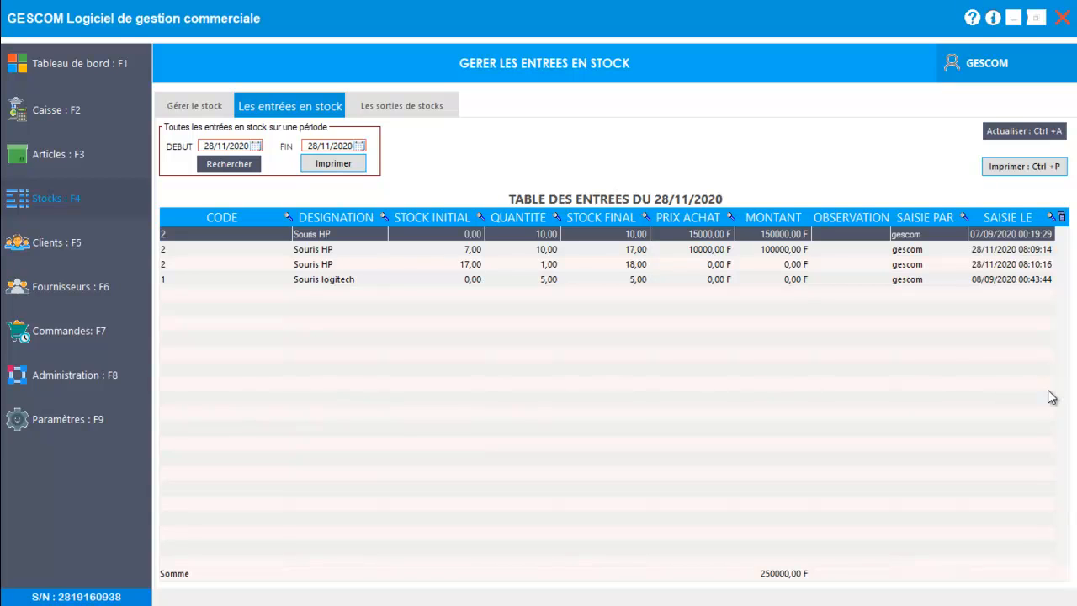
key(Down)
key(Down)
key(Up)
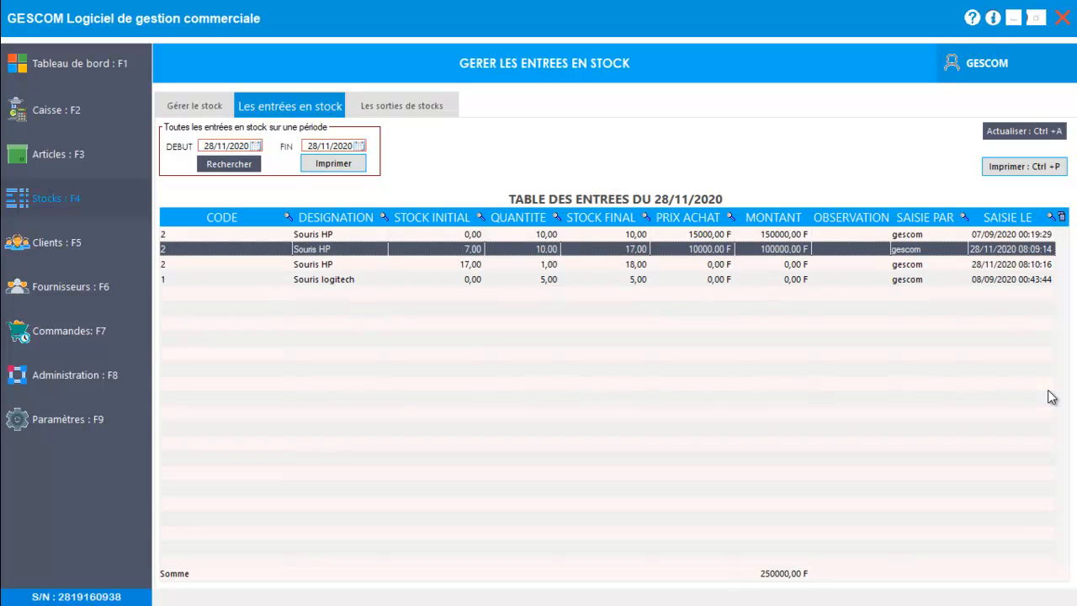
Refresh the table of stock exits and preview its printable report, closing the preview when done
key(ctrl+Tab)
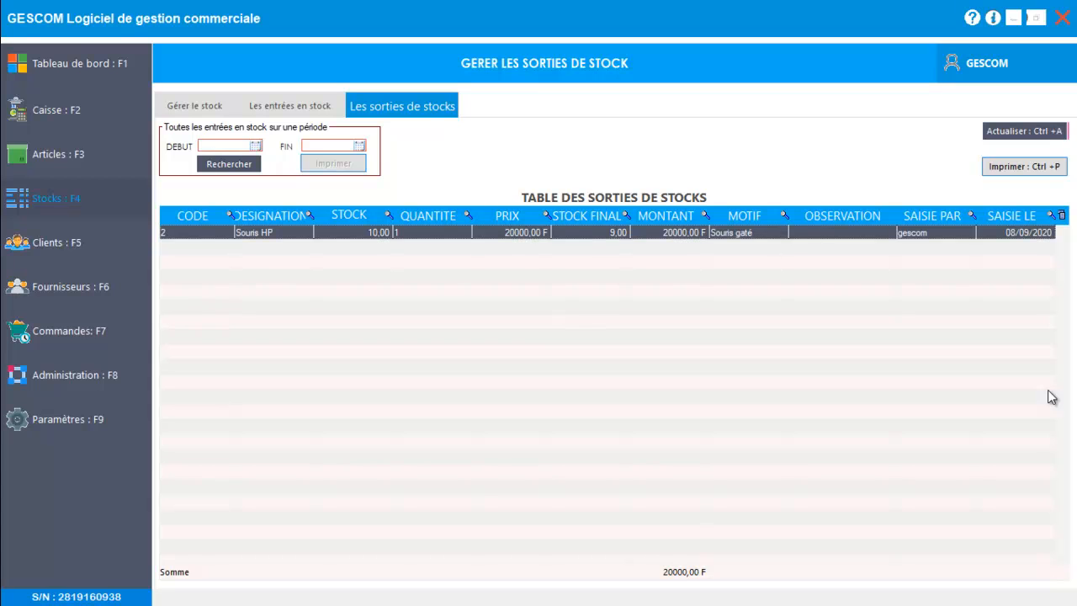
key(Tab)
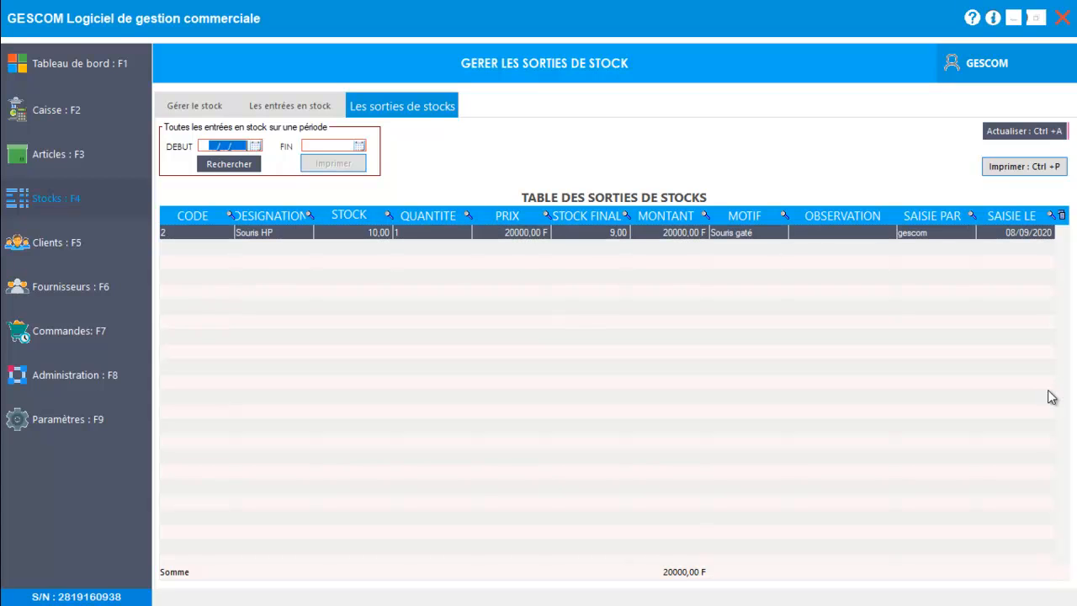
key(Tab)
key(shift+Tab)
key(ctrl+a)
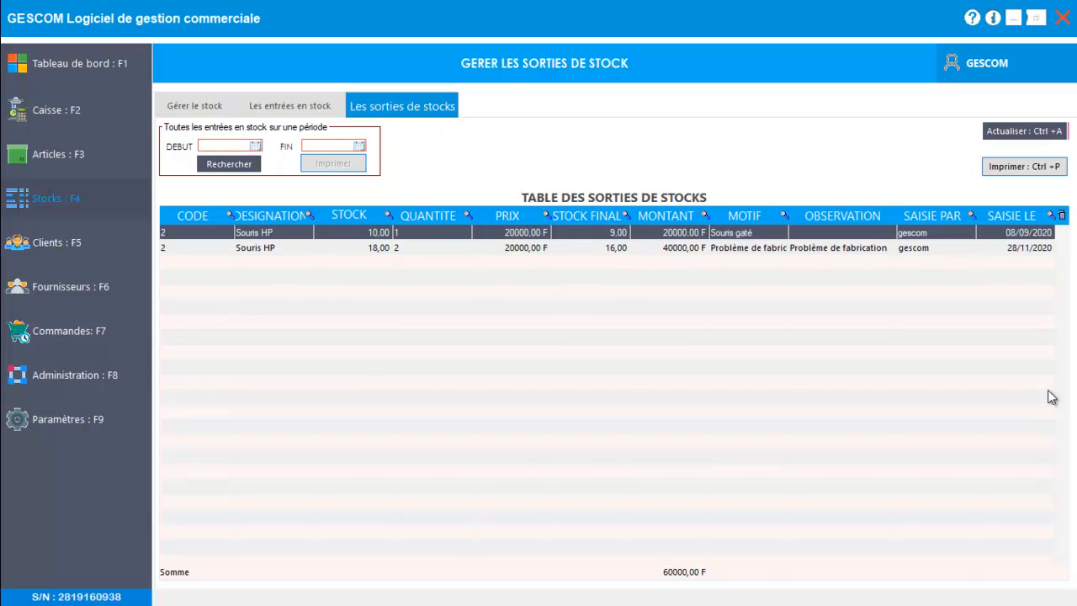
key(ctrl+p)
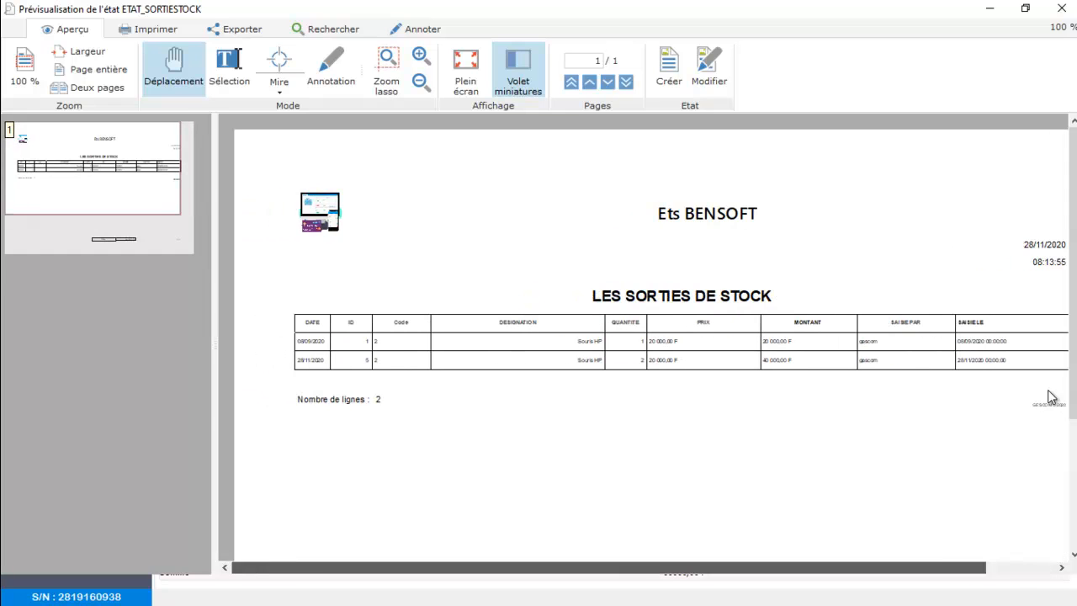
key(Escape)
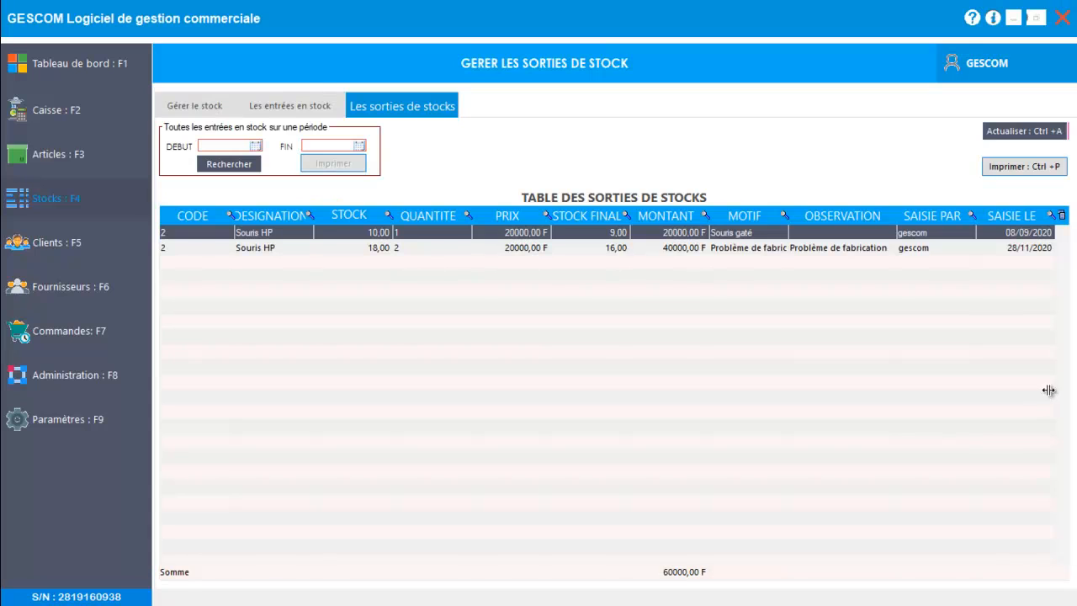